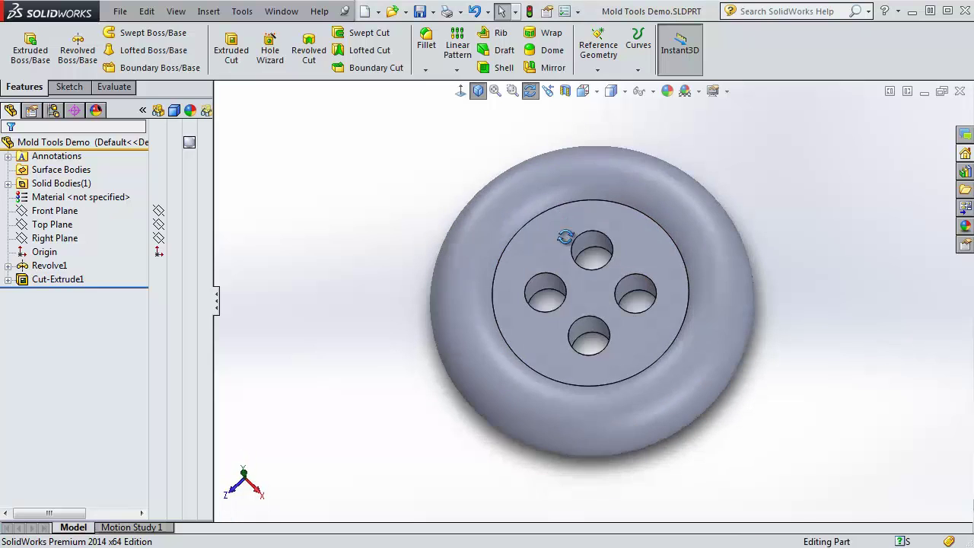
Put the button back in isometric view and add the Mold Tools tab to the ribbon
middle_click_drag(587, 142, 563, 257)
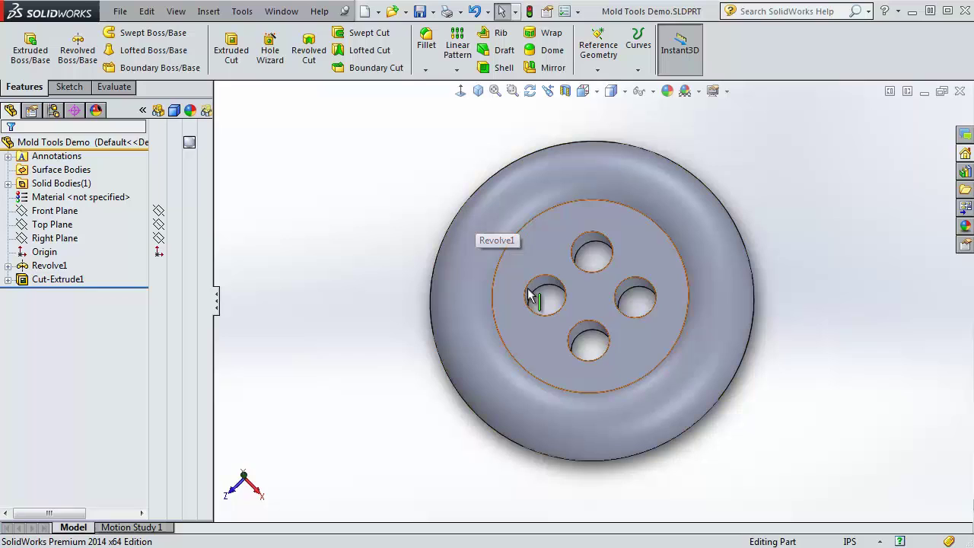
left_click(478, 91)
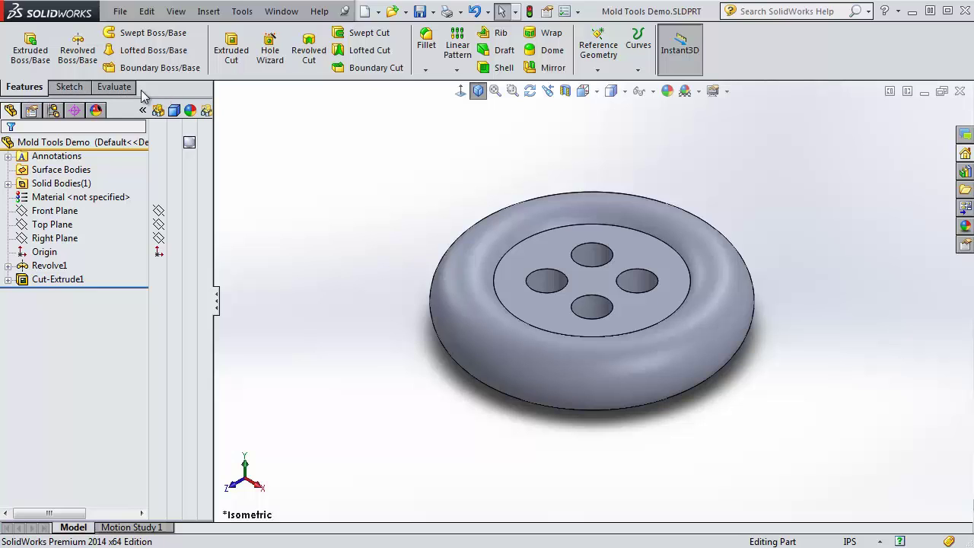
right_click(114, 92)
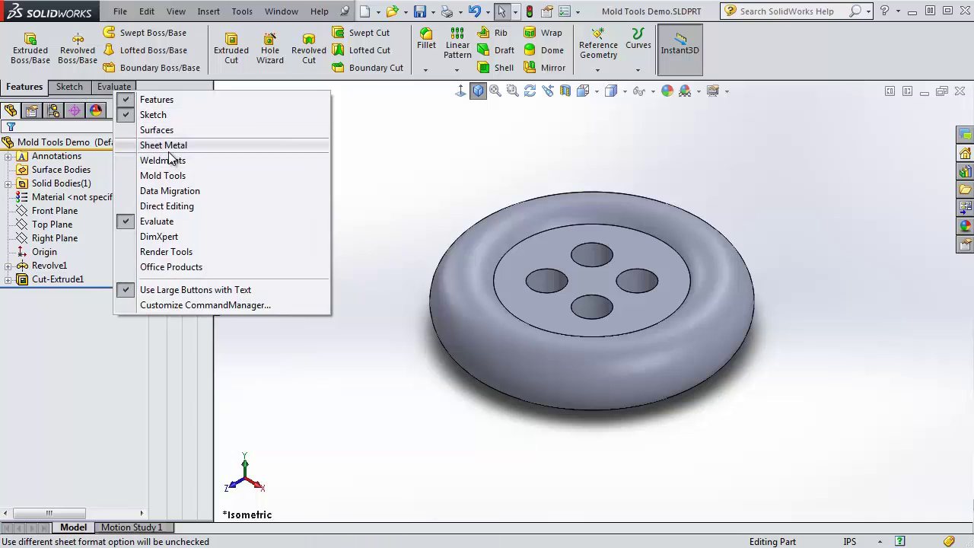
left_click(171, 180)
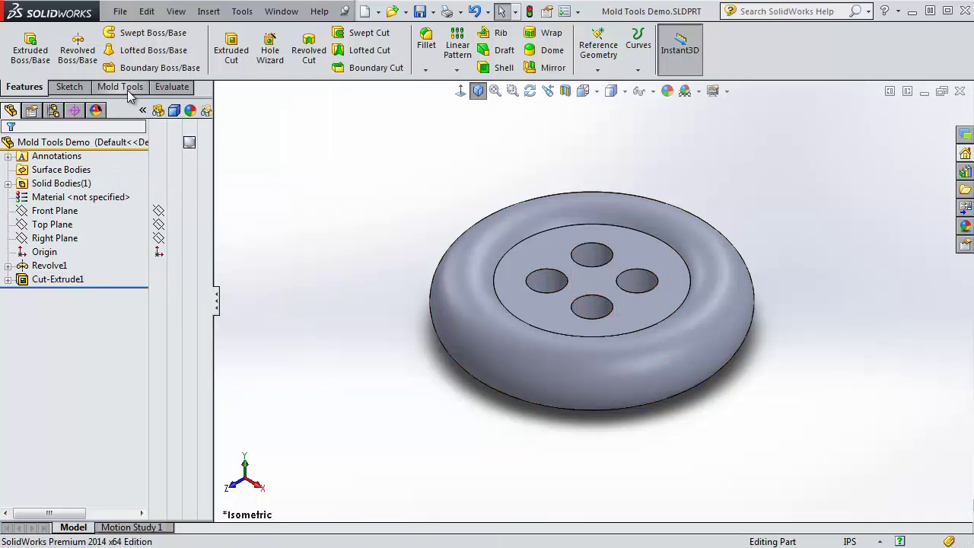
left_click(127, 90)
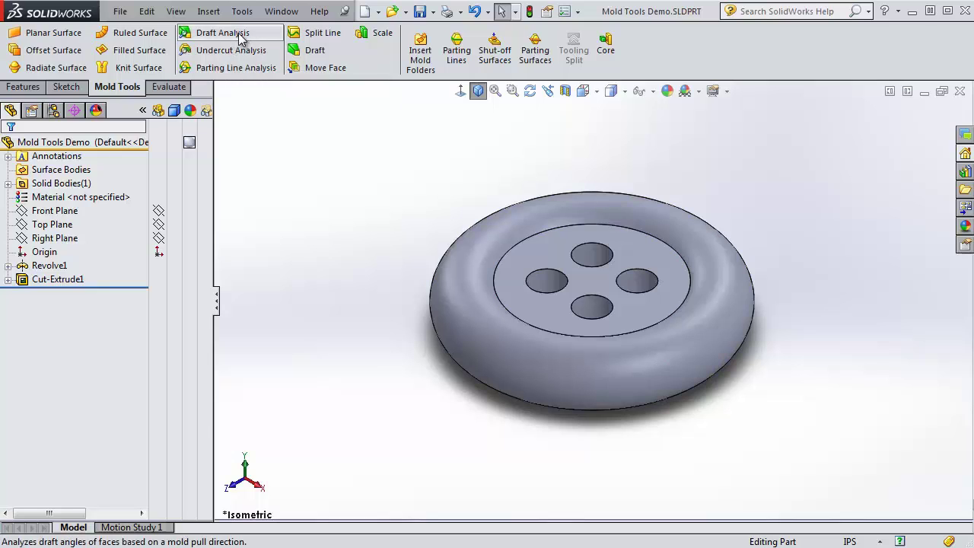
Start a Draft Analysis at 1.00deg with the button's top face as pull direction
left_click(240, 36)
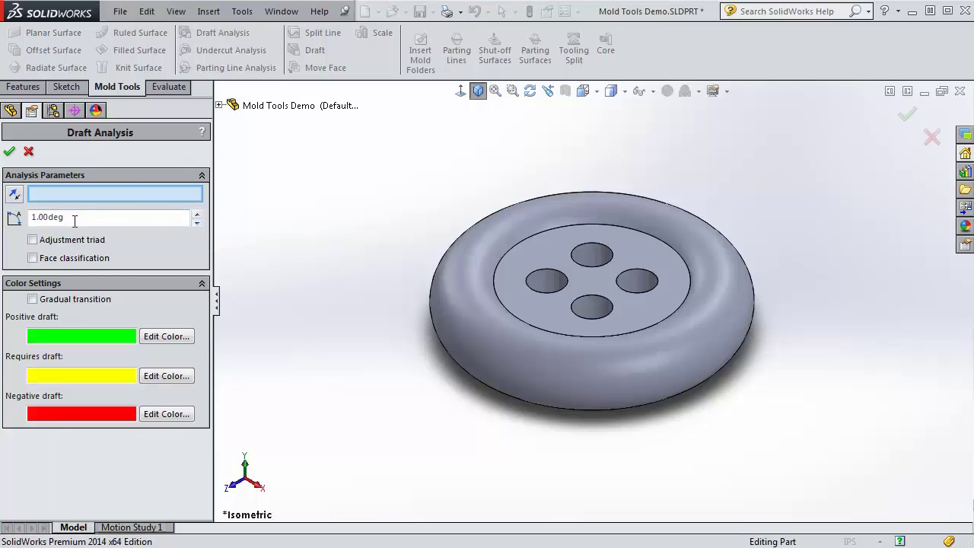
double_click(47, 217)
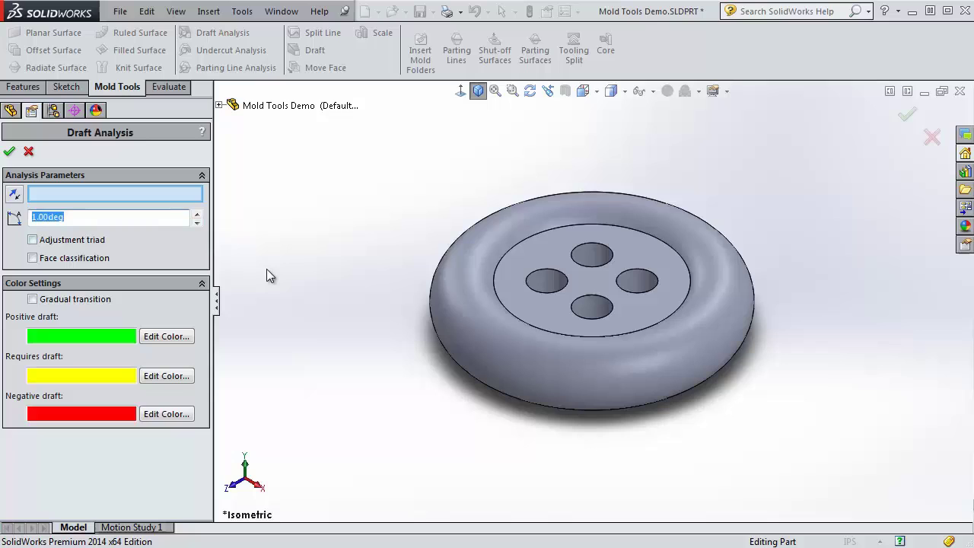
left_click(148, 193)
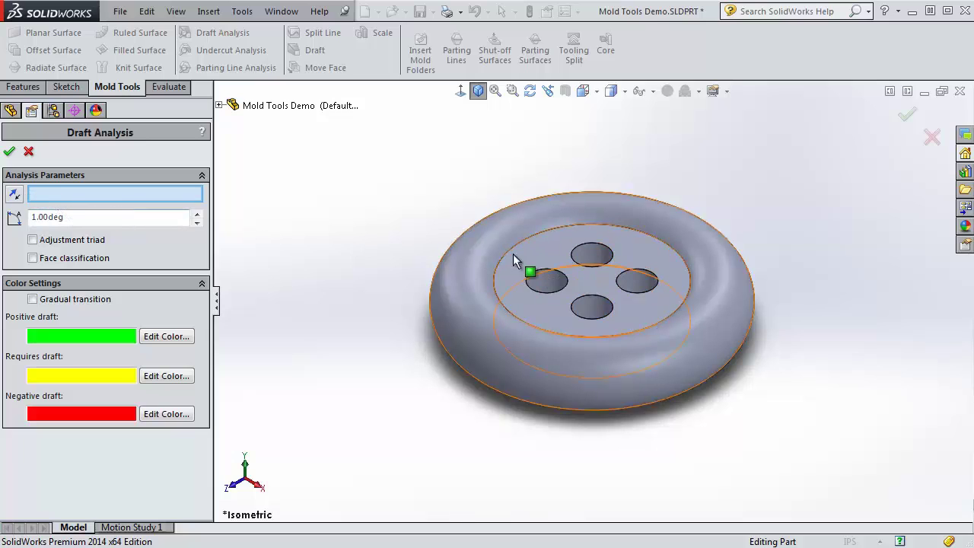
left_click(555, 258)
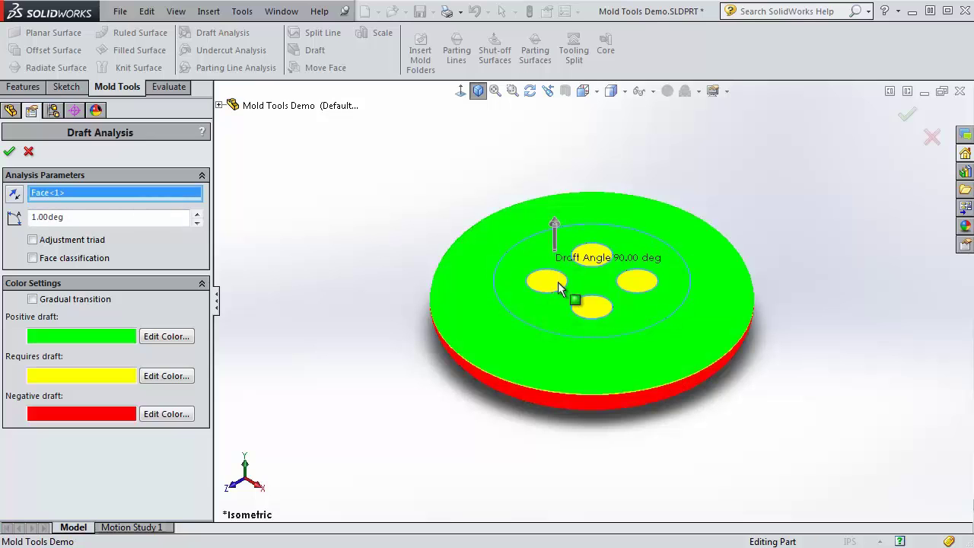
Inspect the draft colours from several angles, including the holes and underside, then accept the analysis
mouse_move(575, 299)
middle_mouse_down()
mouse_move(581, 305)
mouse_move(583, 191)
mouse_move(577, 288)
middle_mouse_up()
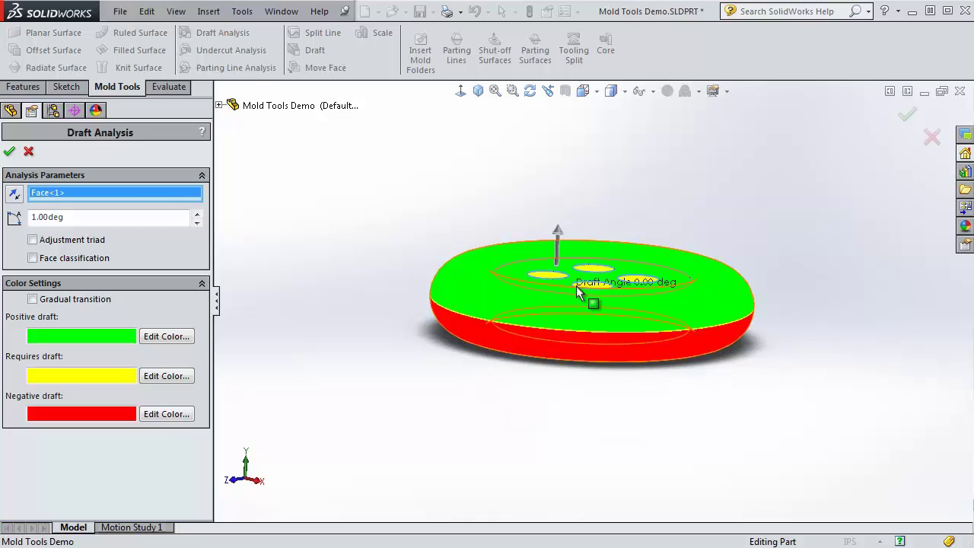
middle_click_drag(387, 186, 380, 308)
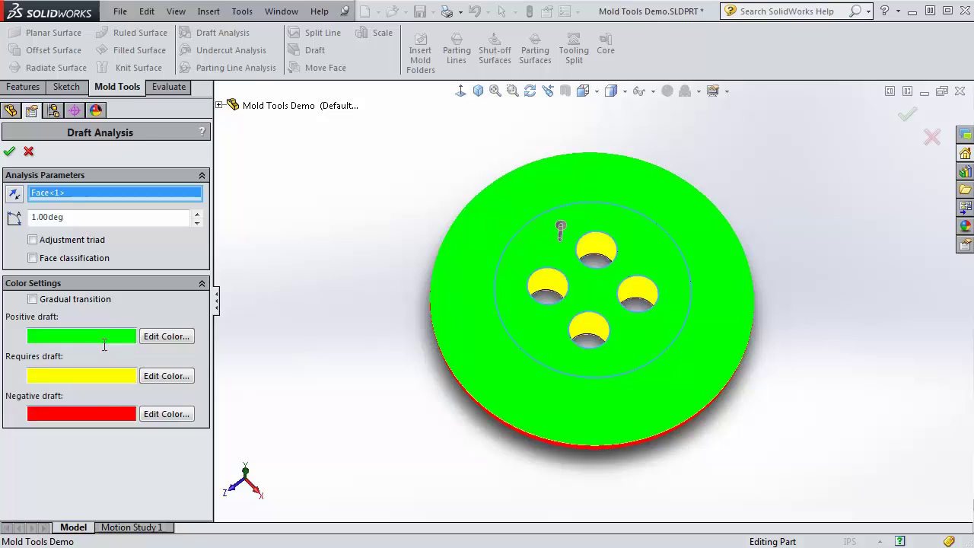
middle_click_drag(361, 354, 382, 271)
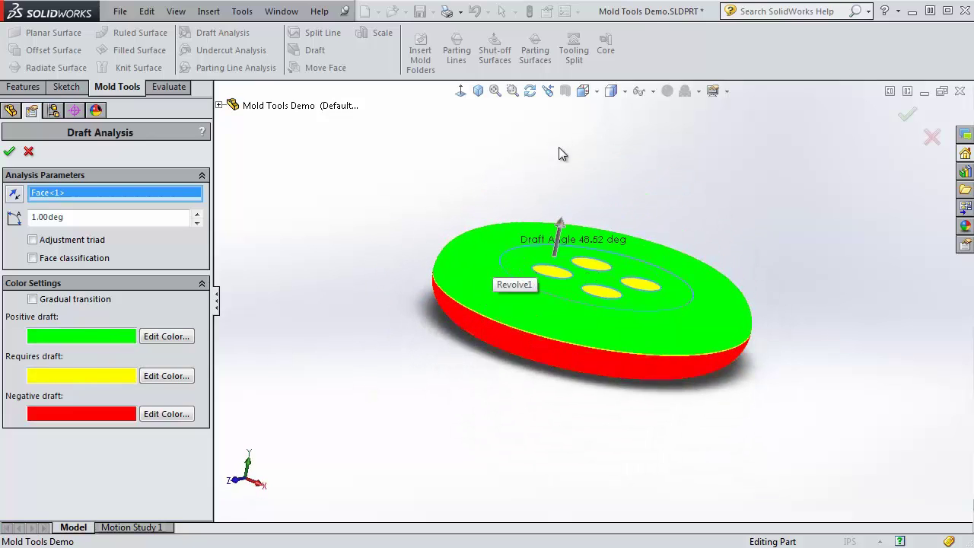
middle_click_drag(421, 276, 455, 214)
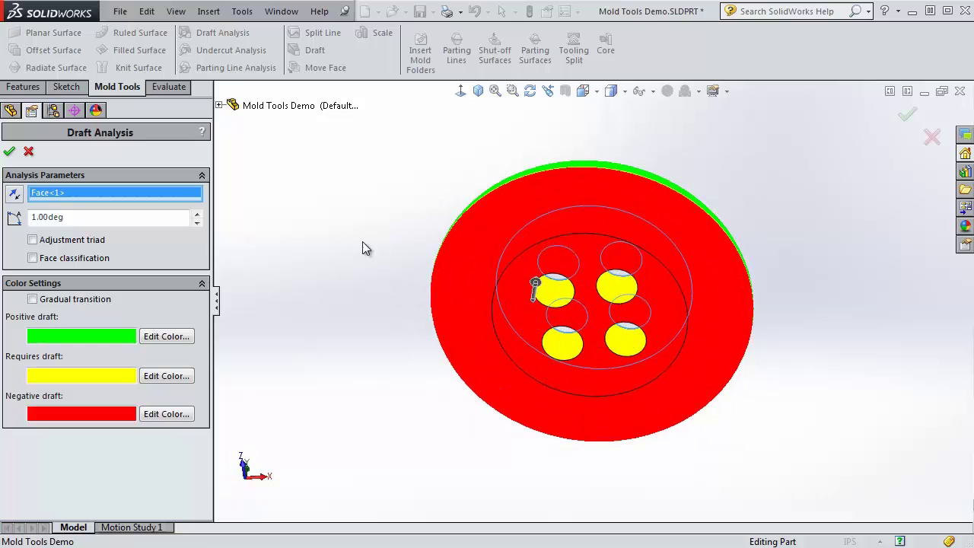
middle_click_drag(379, 216, 353, 277)
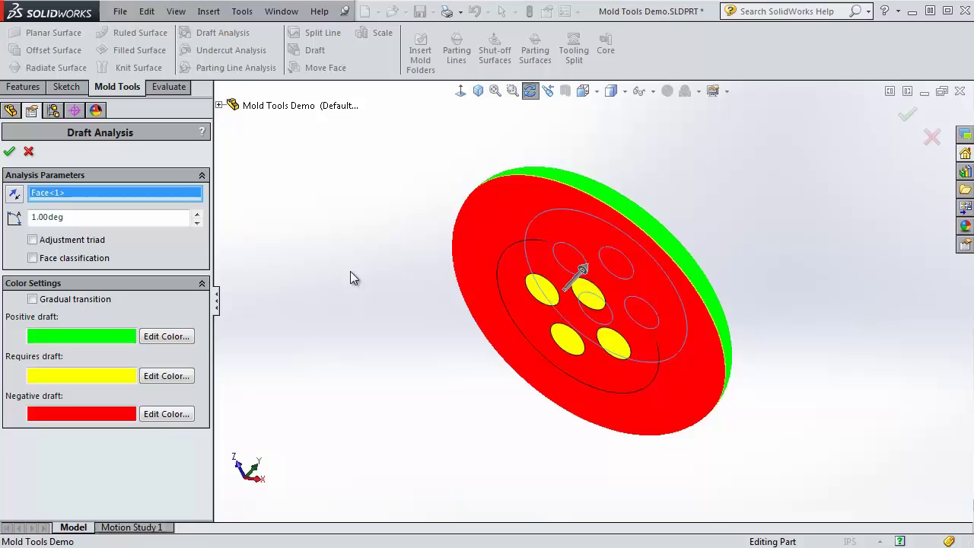
middle_click_drag(404, 179, 381, 252)
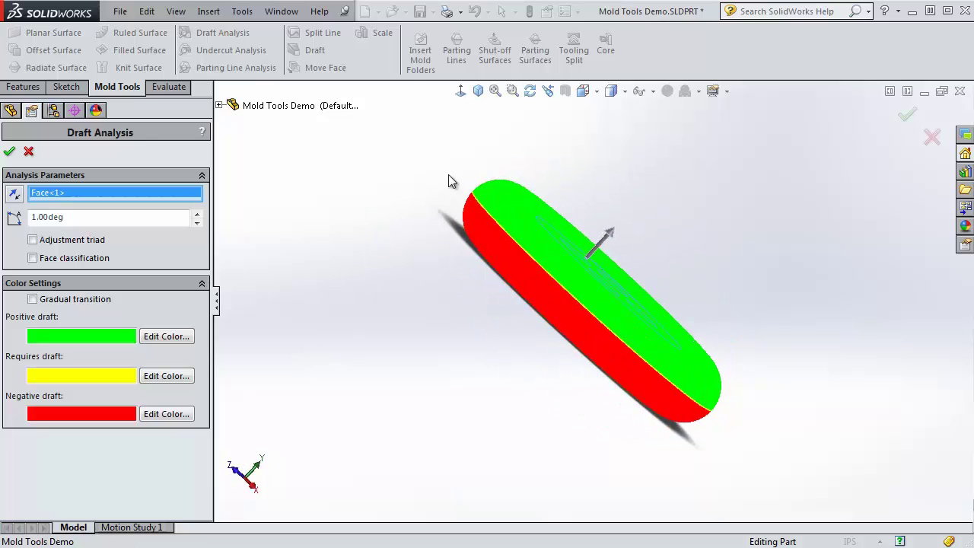
middle_click_drag(550, 368, 479, 220)
middle_click_drag(400, 200, 335, 371)
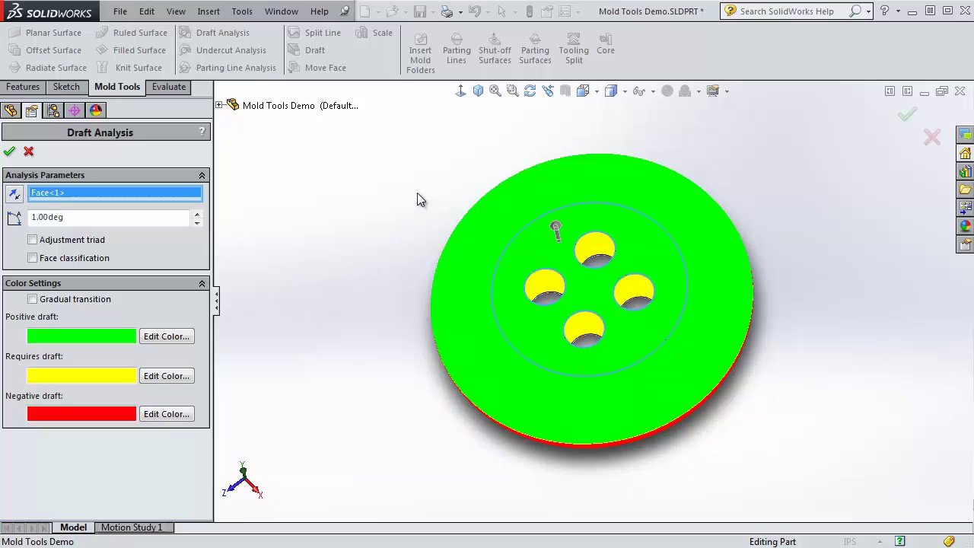
left_click(10, 151)
middle_click_drag(407, 357, 436, 268)
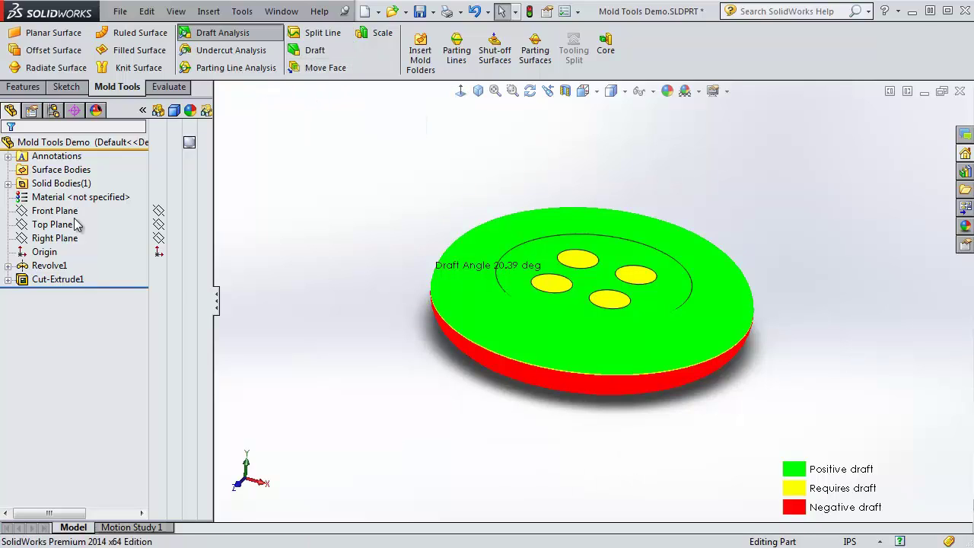
left_click(46, 281)
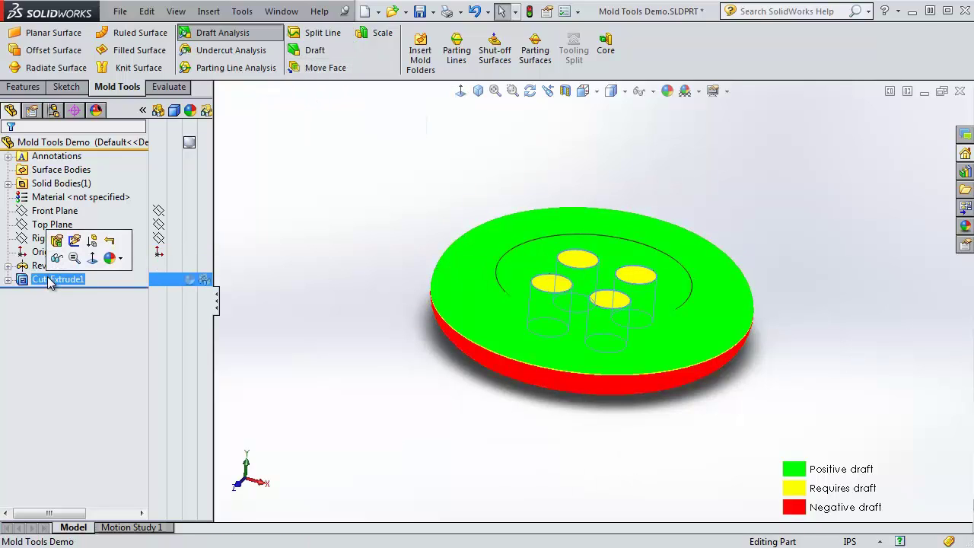
left_click(57, 241)
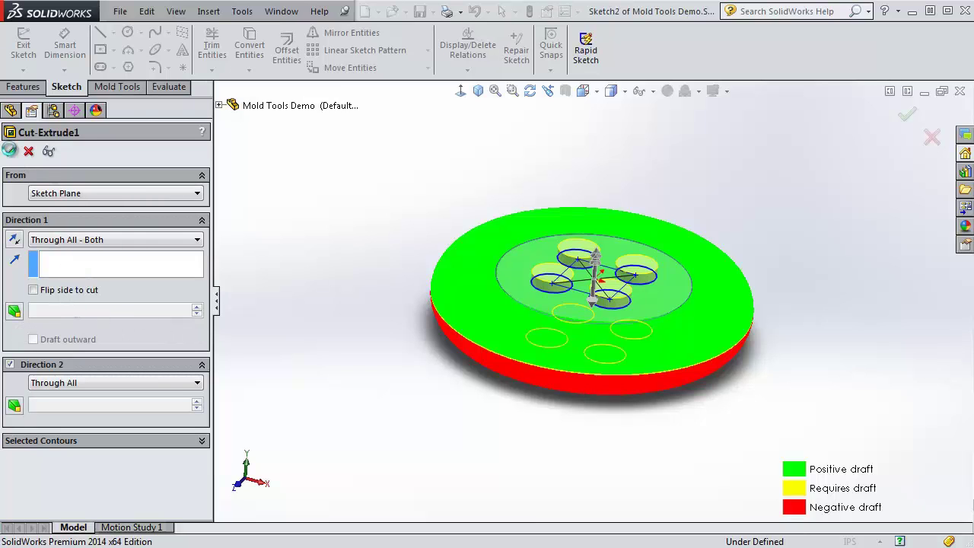
left_click(9, 150)
middle_click_drag(405, 204, 431, 198)
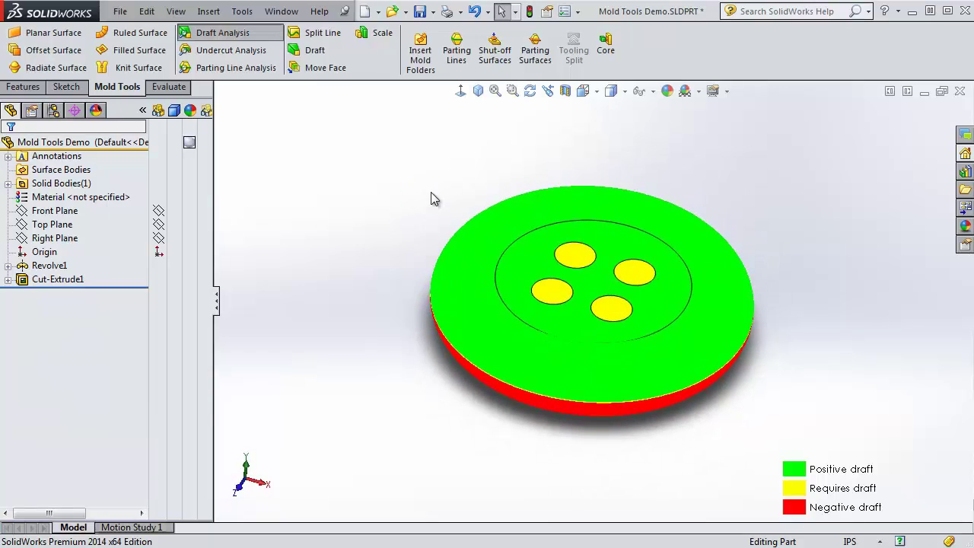
Create Draft2 at 1.00deg on all four hole walls, using the top face as neutral plane
left_click(315, 52)
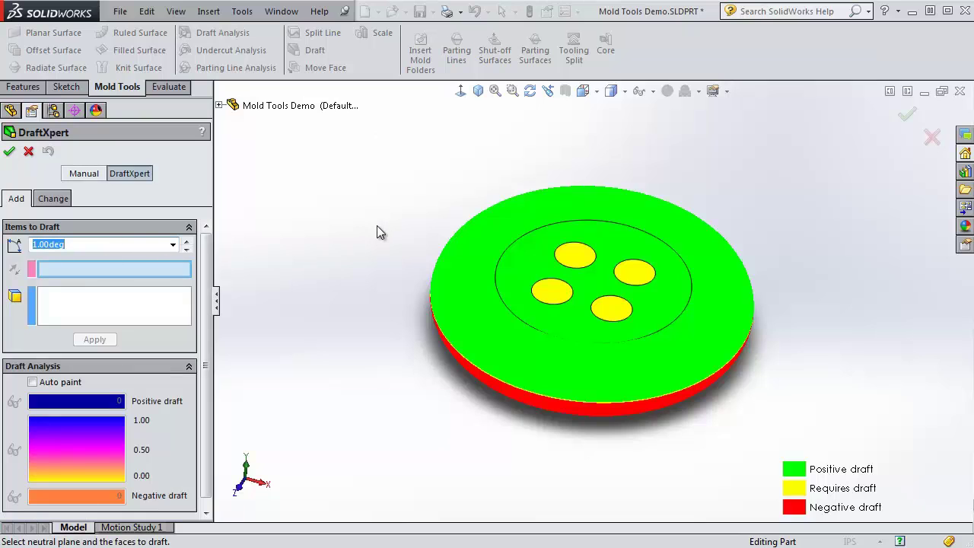
middle_click_drag(376, 225, 379, 335)
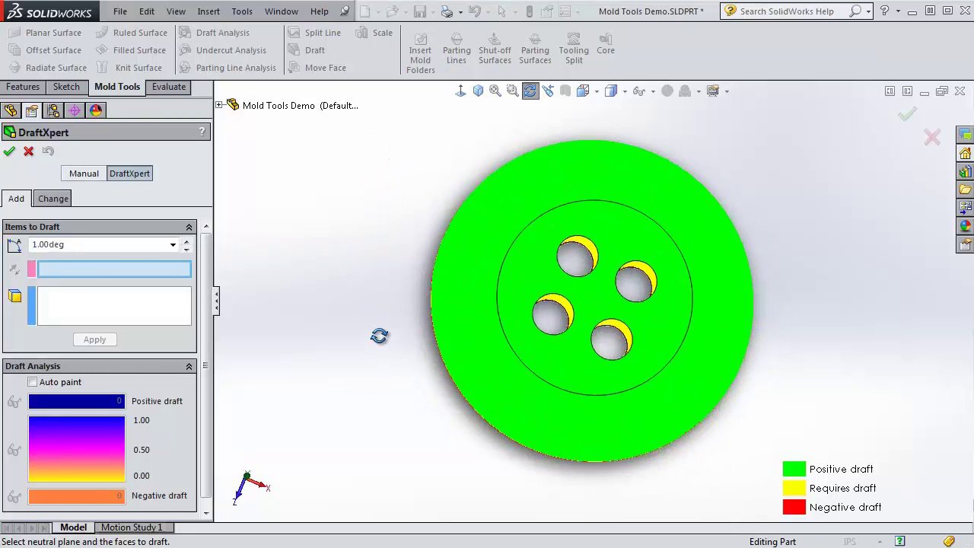
middle_click_drag(317, 385, 305, 305)
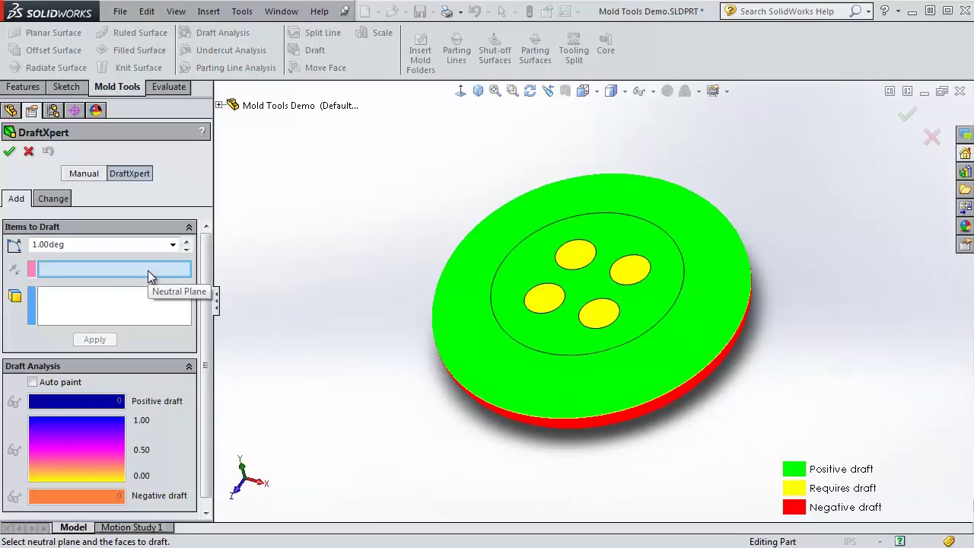
left_click(533, 262)
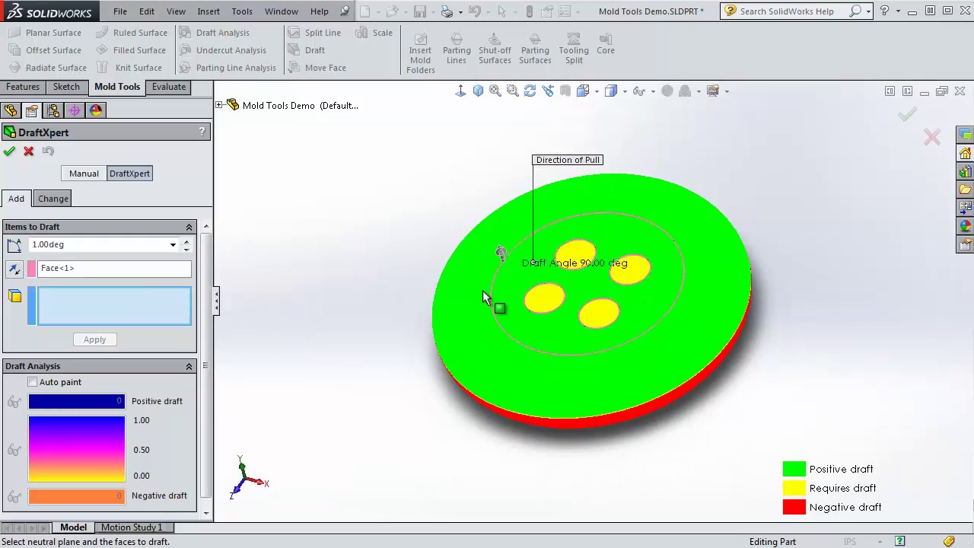
middle_click_drag(427, 325, 385, 369)
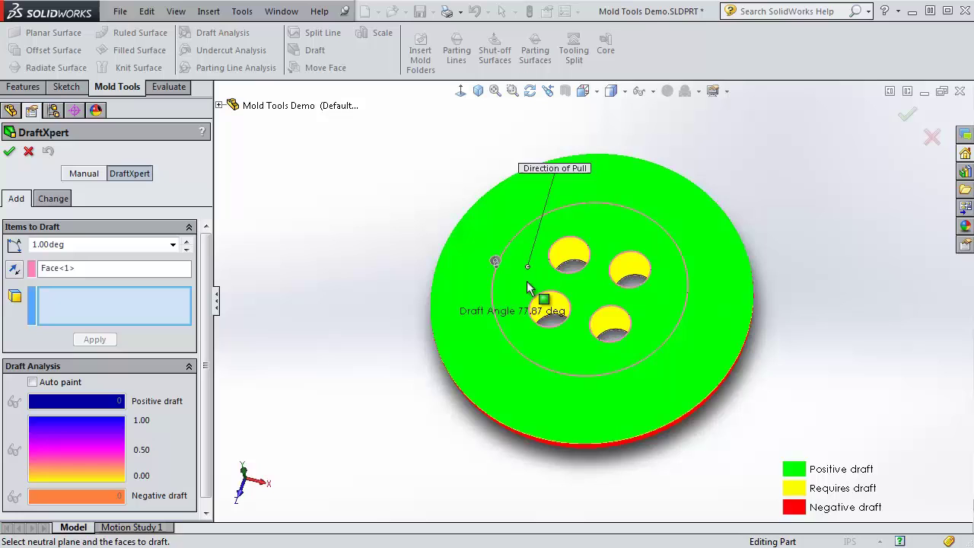
left_click(563, 250)
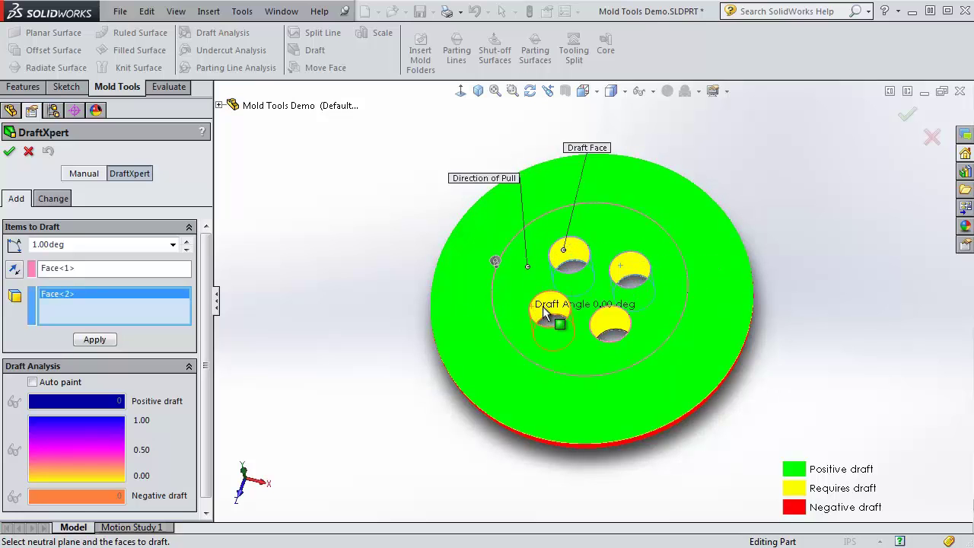
left_click(543, 312)
left_click(613, 320)
left_click(630, 268)
mouse_move(322, 342)
middle_mouse_down()
mouse_move(309, 313)
mouse_move(315, 229)
mouse_move(315, 335)
middle_mouse_up()
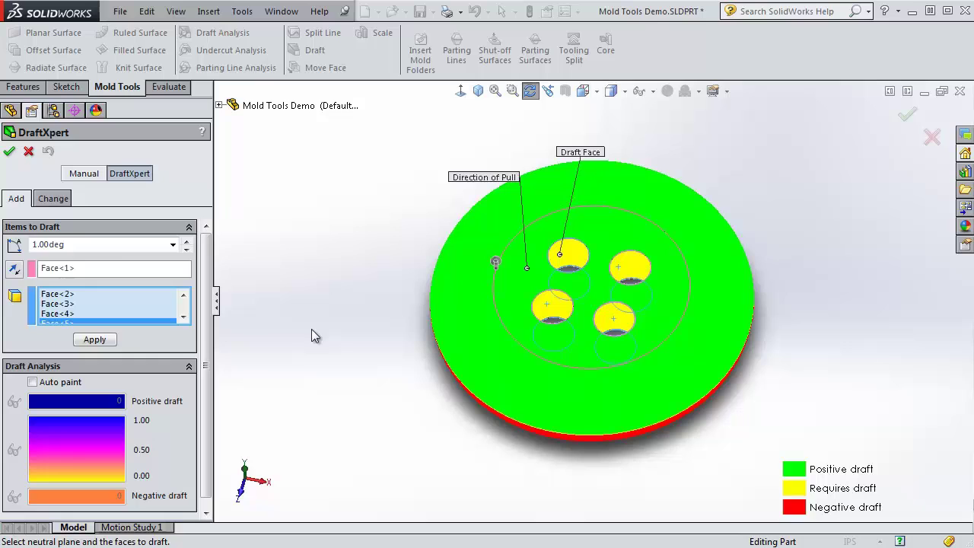
left_click(12, 151)
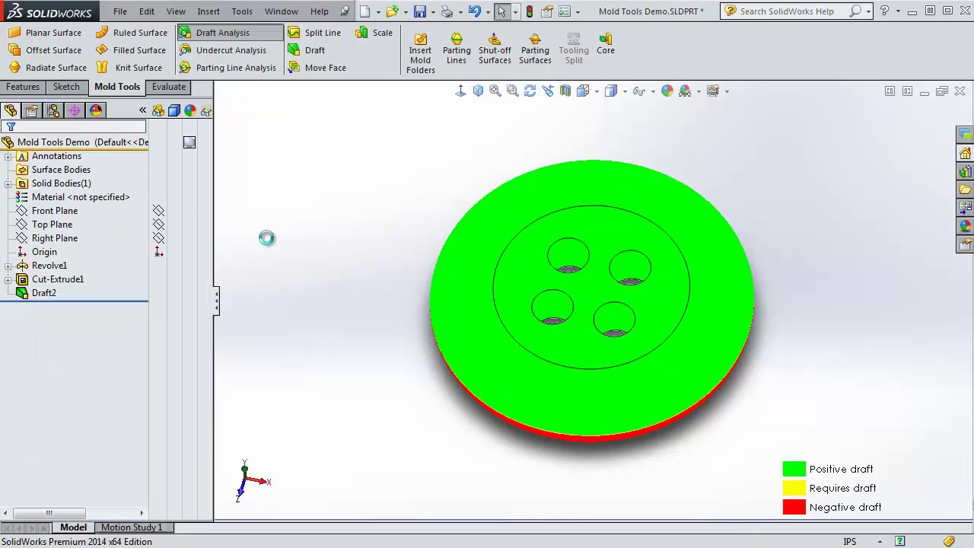
middle_click_drag(363, 210, 373, 264)
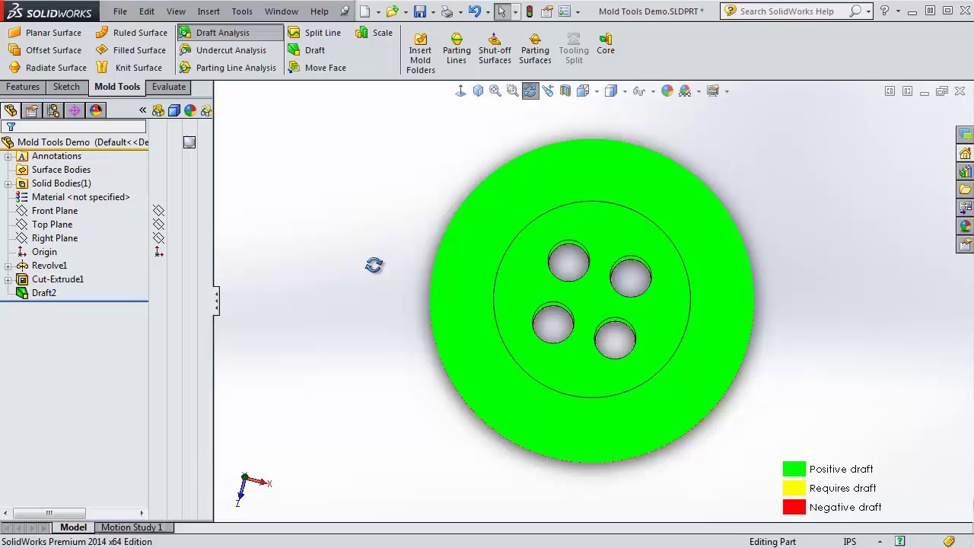
left_click(554, 254)
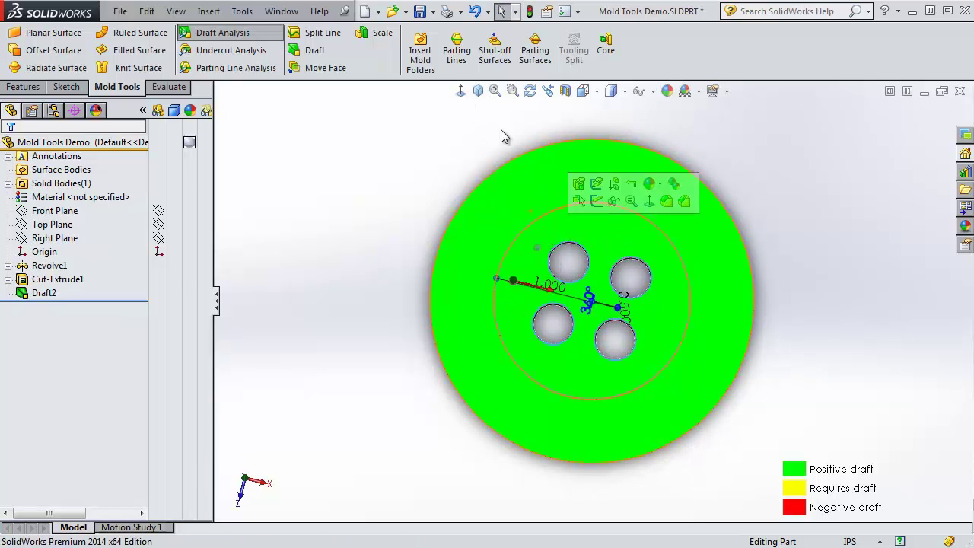
left_click(460, 91)
left_click(356, 244)
scroll(558, 263, "down", 6)
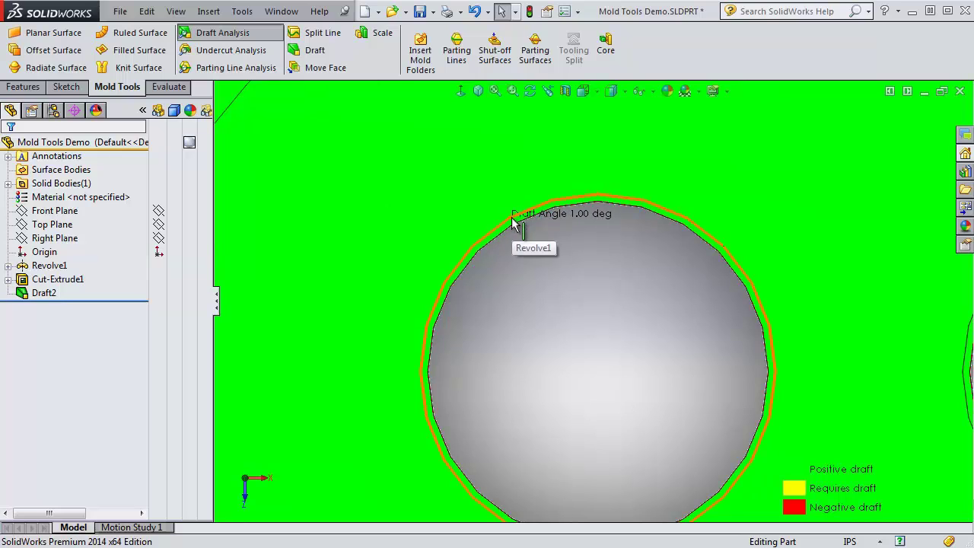
middle_click_drag(519, 255, 515, 310)
left_click(459, 176)
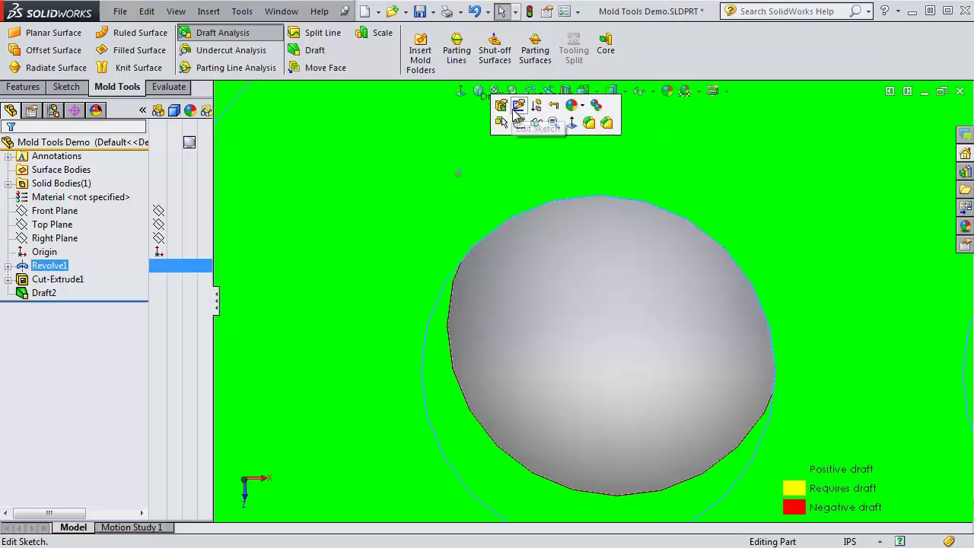
key("ctrl+8")
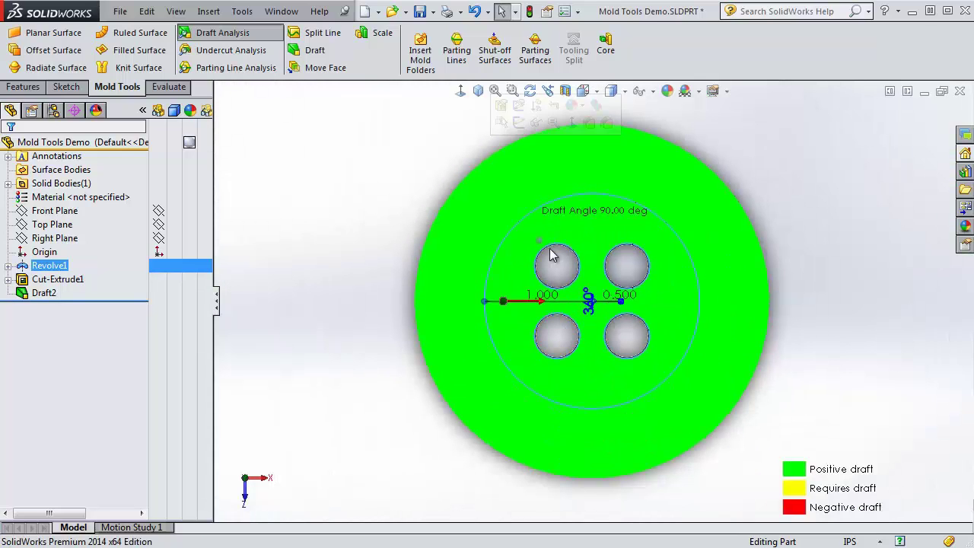
left_click(379, 231)
scroll(576, 279, "down", 5)
scroll(644, 300, "up", 6)
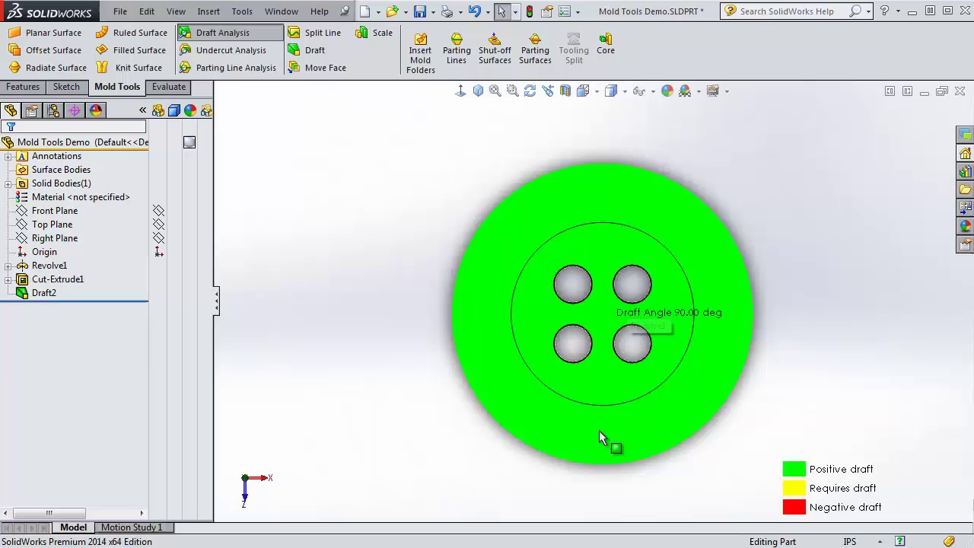
middle_click_drag(599, 430, 429, 207)
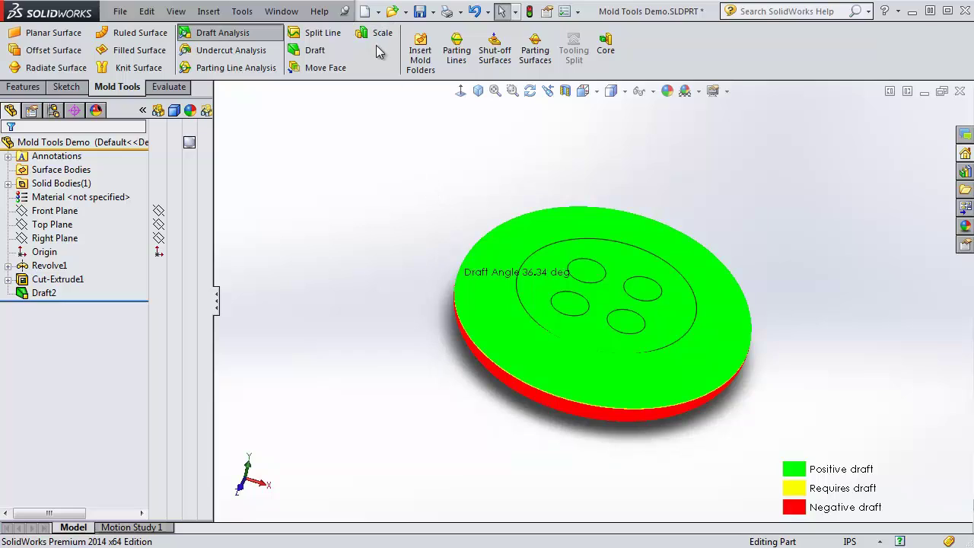
Add Scale1 with uniform factor 1.01 about the Centroid
middle_click_drag(432, 199, 409, 199)
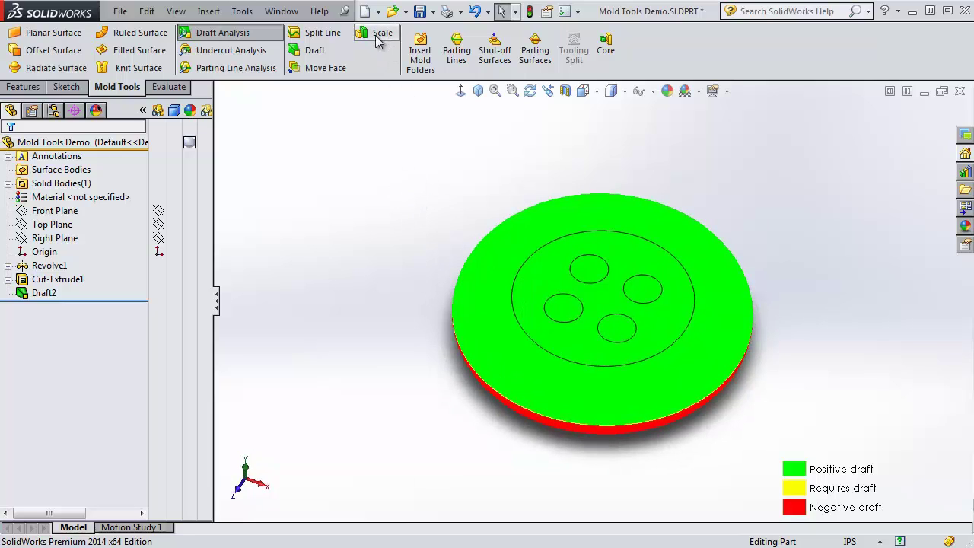
left_click(376, 35)
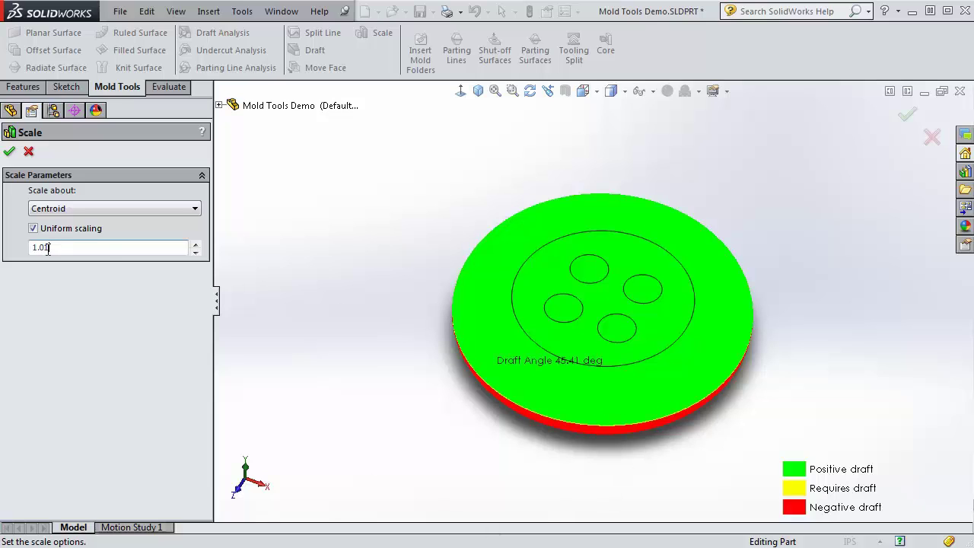
left_click(93, 211)
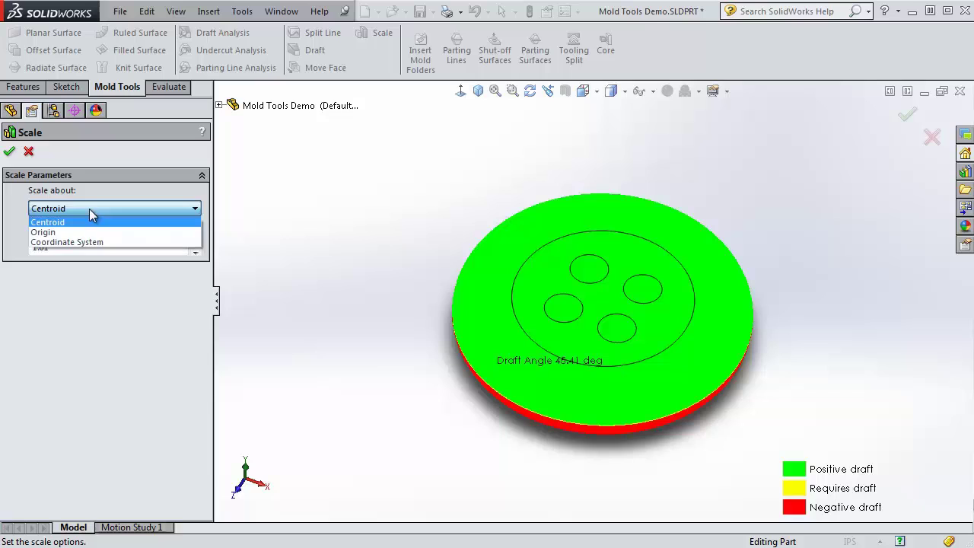
left_click(108, 205)
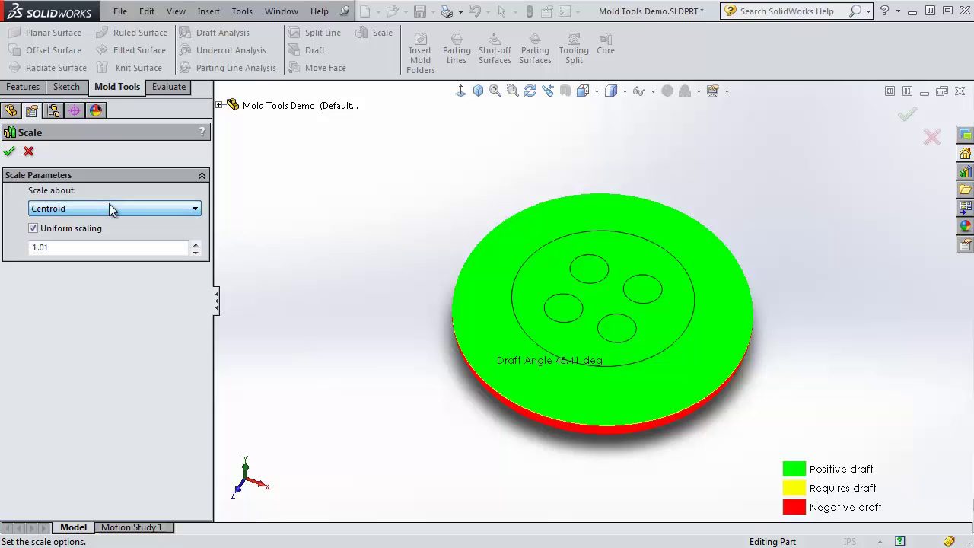
middle_click_drag(375, 327, 392, 281)
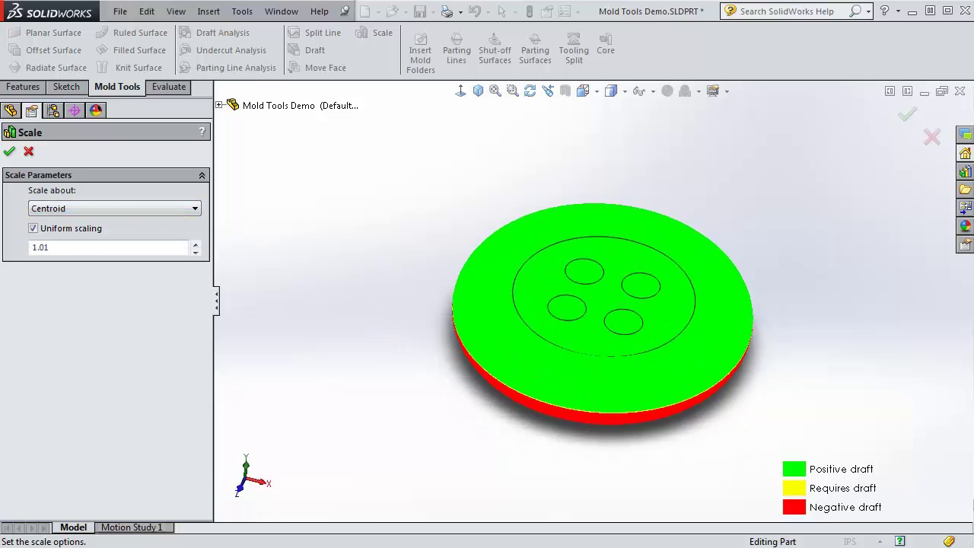
left_click(9, 152)
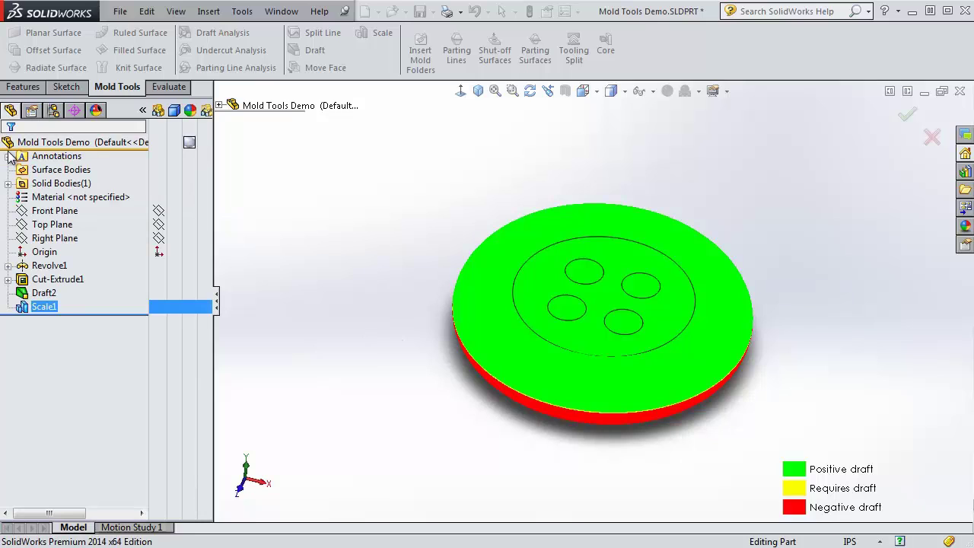
Edit Scale1 to use a uniform scale factor of 2
right_click(43, 308)
left_click(47, 259)
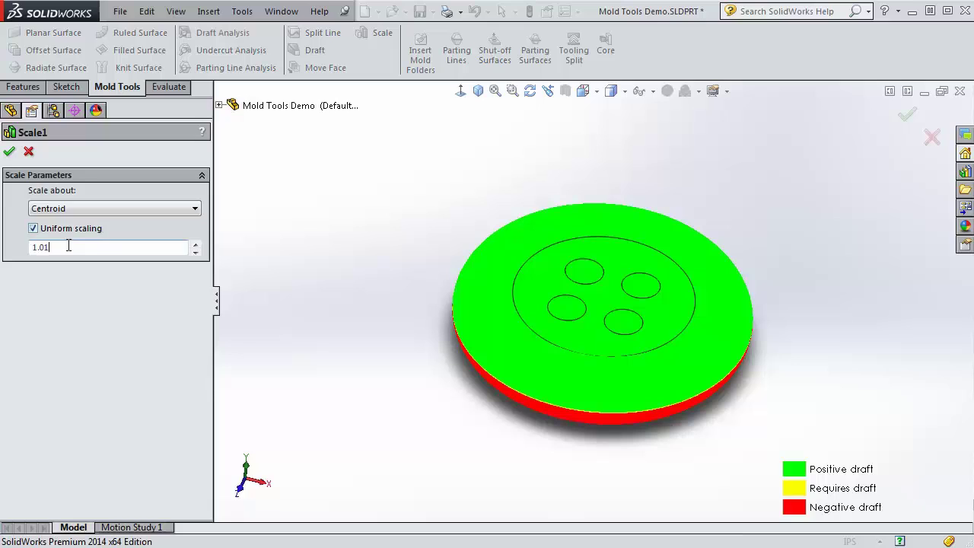
left_click_drag(6, 242, 25, 308)
type("2")
left_click(9, 151)
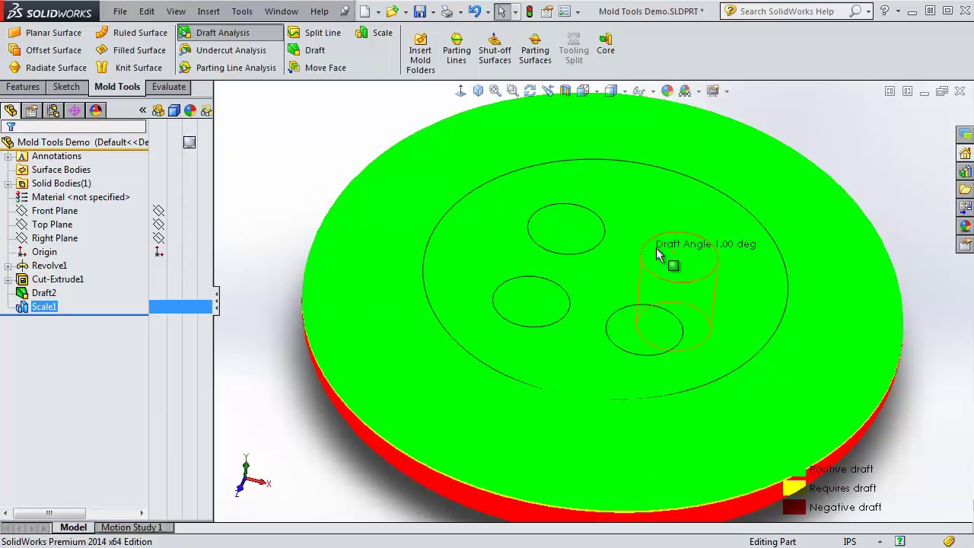
Delete the Scale1 feature from the part
right_click(40, 316)
left_click(74, 382)
left_click(126, 236)
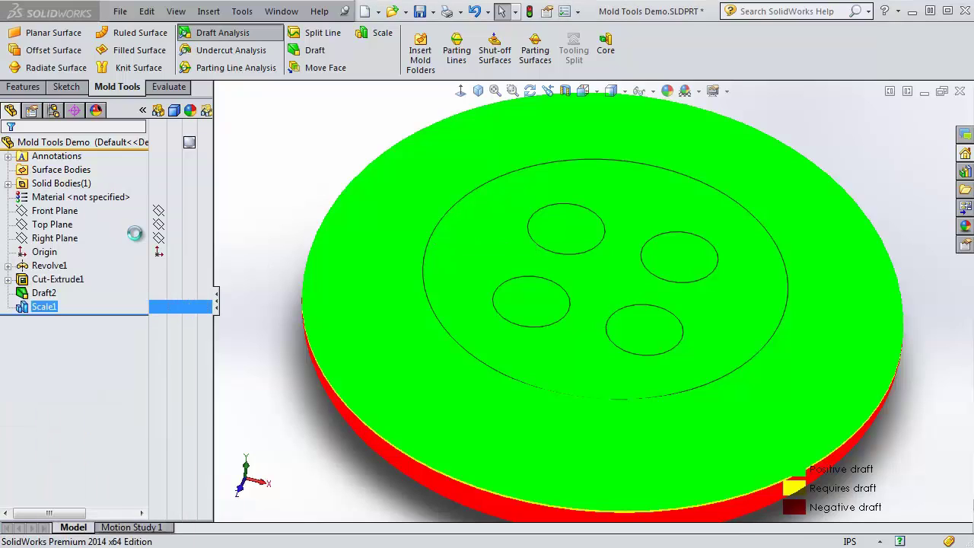